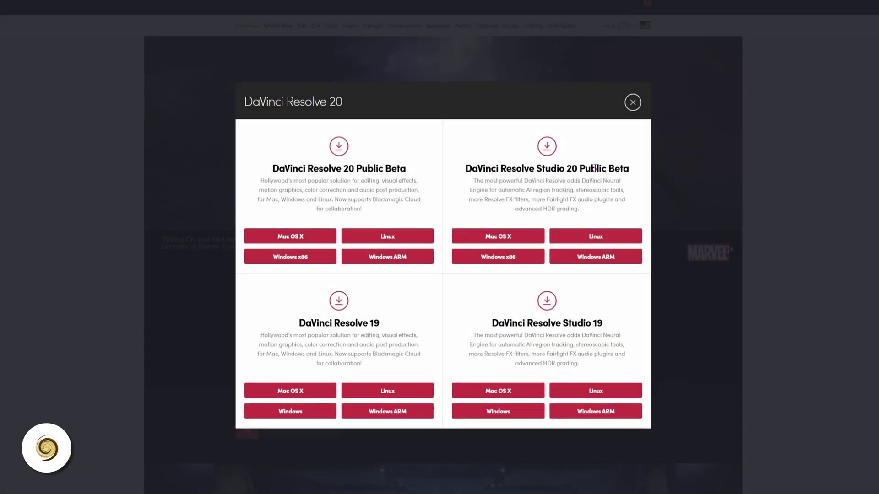
- Highlight the 'Public Beta' words in the Studio 20 heading
left_click_drag(595, 168, 645, 168)
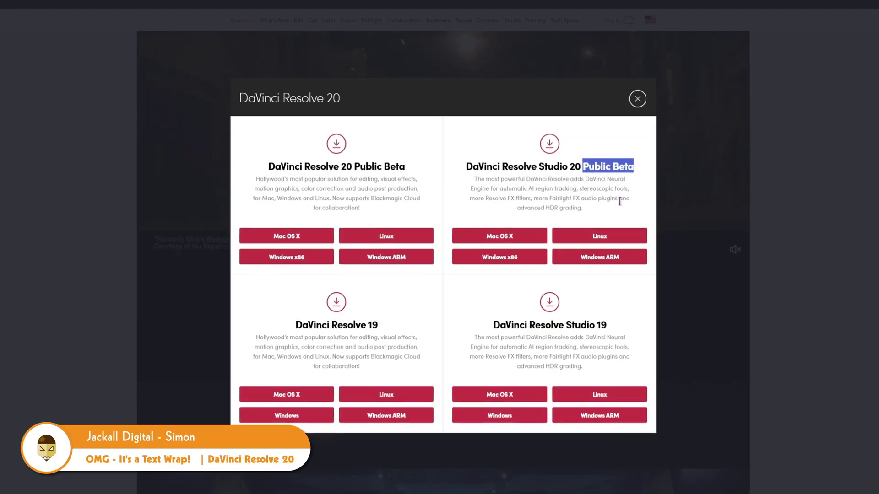
left_click(619, 198)
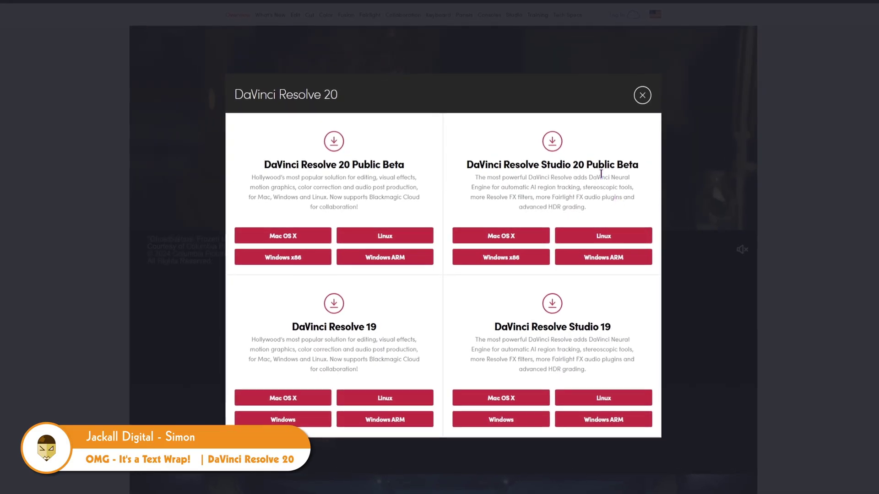
left_click_drag(600, 172, 643, 170)
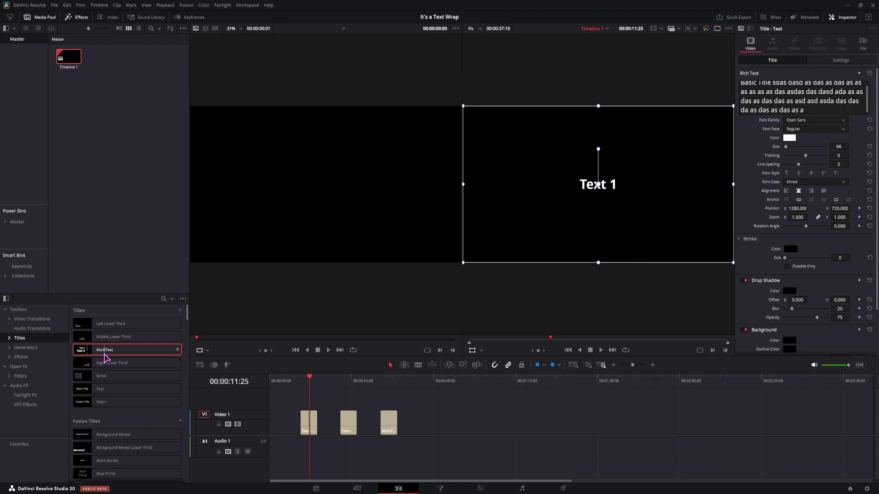
- Place a MultiText title as the fourth Video 1 clip, replay the earlier title, then select it
left_click_drag(101, 353, 435, 421)
left_click(383, 381)
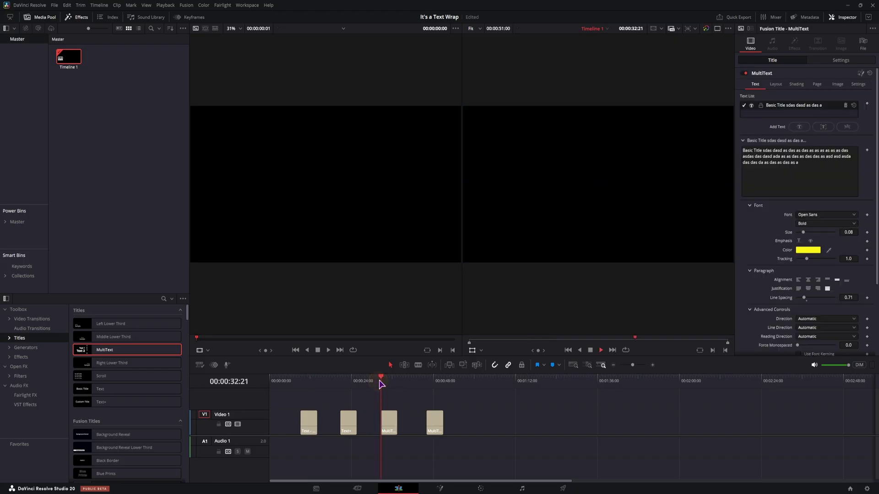
key("space")
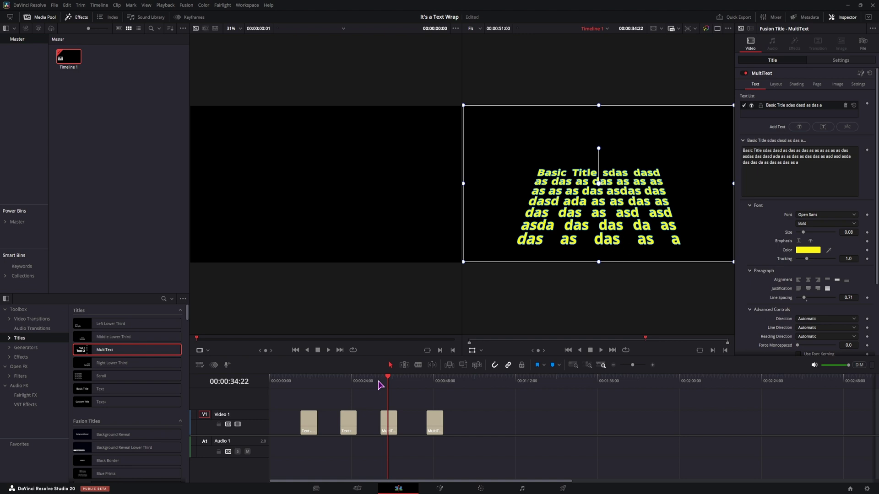
key("space")
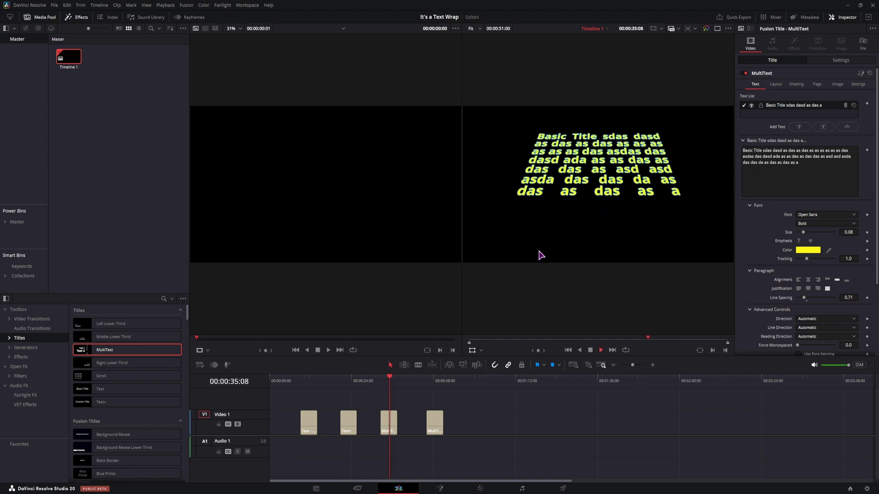
key("space")
left_click(424, 379)
left_click(438, 427)
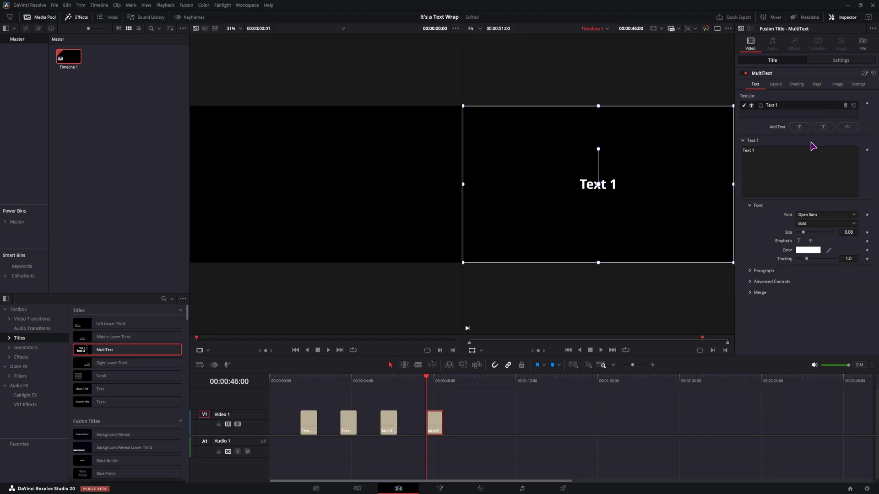
- Replace the Text 1 content with the pasted long Basic Title text
left_click(764, 150)
key("ctrl+a")
type("Basic Title sdas dasd as das as das as as as as as das asdas das dasd ada as as das as das das as asd asd asda das das da as das as das as a")
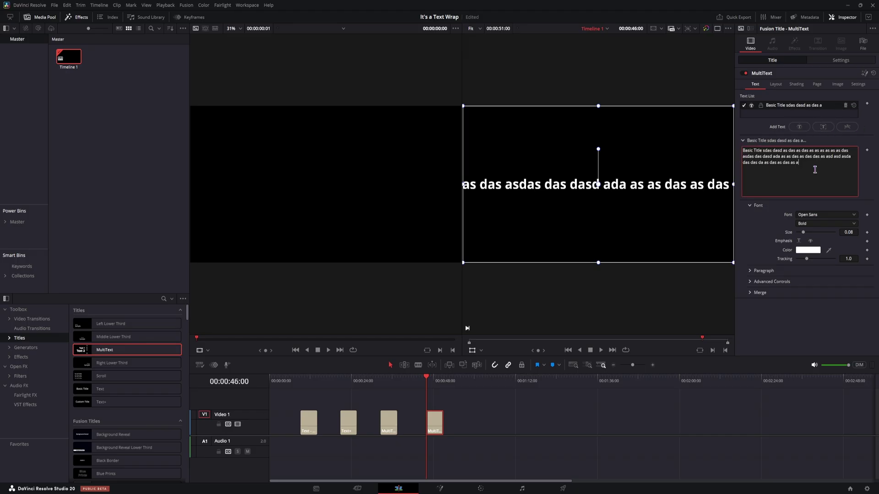
left_click(808, 172)
- Compare the earlier Text and Text+ titles, then reselect the MultiText clip
left_click(305, 383)
left_click(308, 422)
left_click(348, 377)
left_click(351, 417)
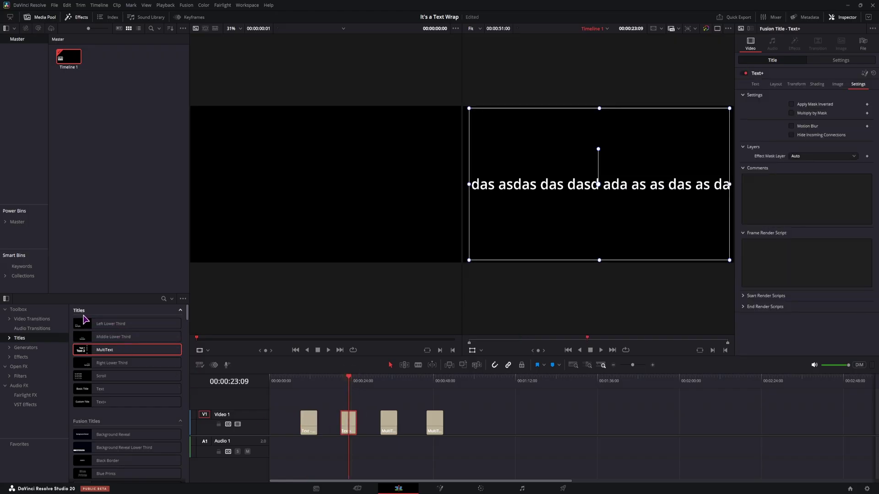
left_click(436, 384)
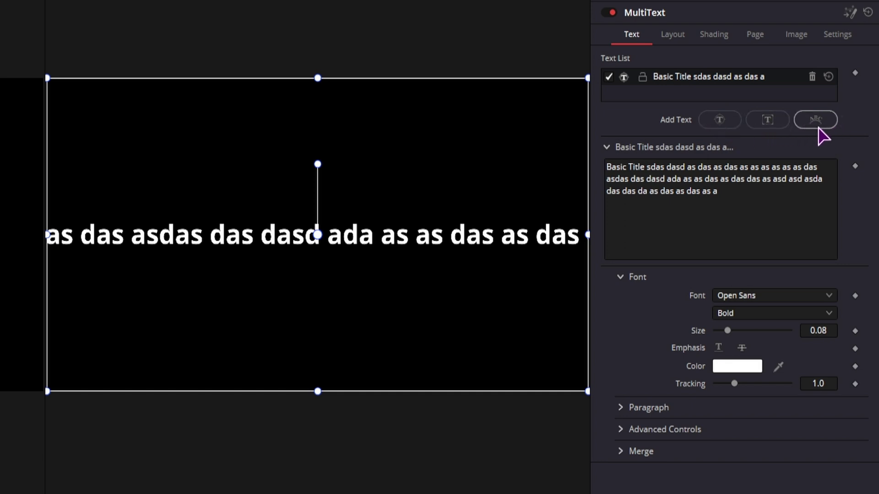
- Remove the extra text entry and change the layout Type from Point to Text Box
left_click(714, 121)
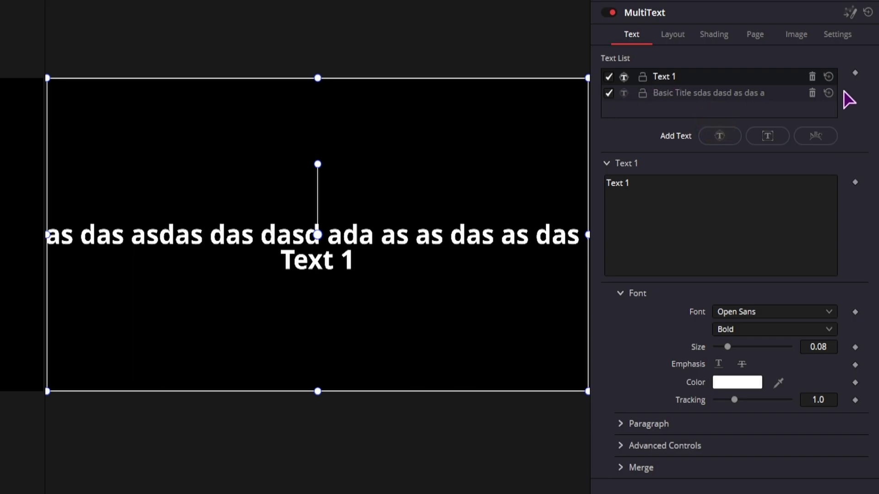
left_click(813, 76)
left_click(675, 35)
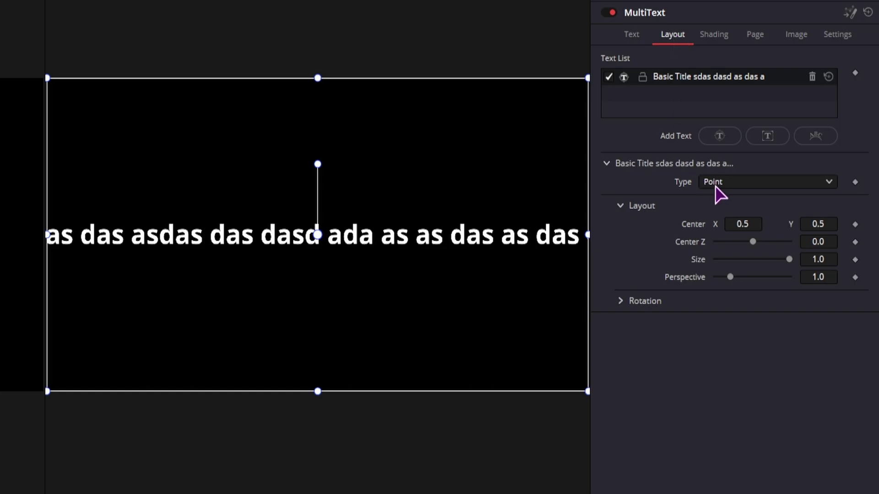
left_click(725, 186)
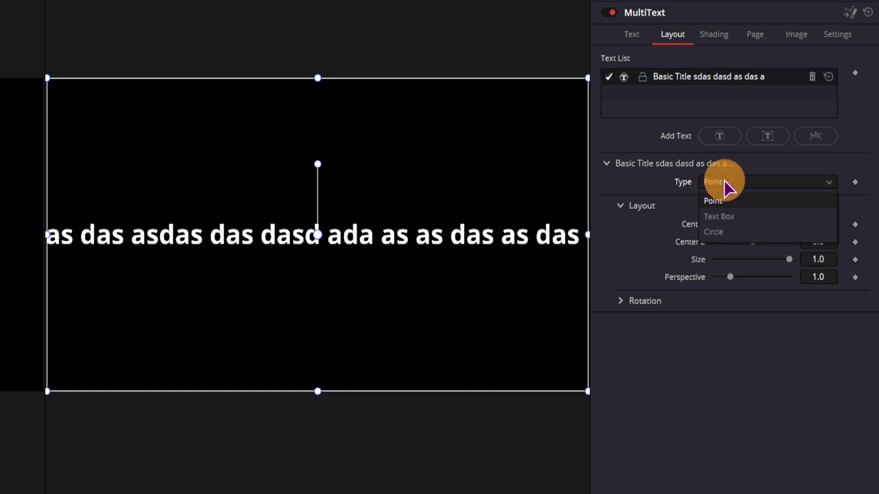
left_click(742, 214)
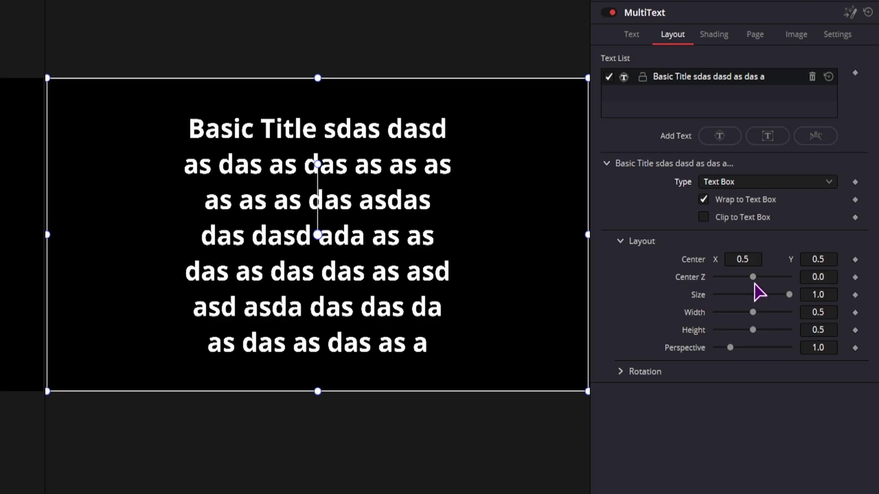
- Give the layer Center Z 2.17, Height 0.636, Perspective 0.327, and turn on Clip to Text Box
left_click_drag(753, 277, 775, 290)
left_click(751, 348)
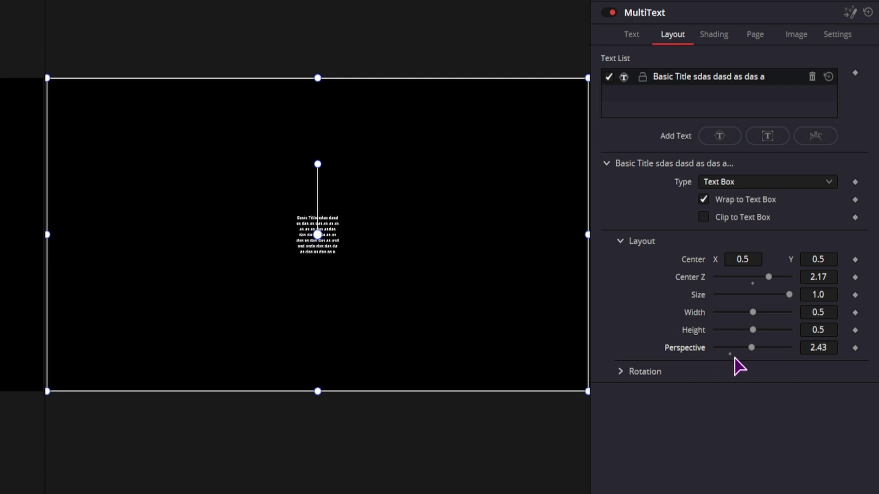
left_click(730, 353)
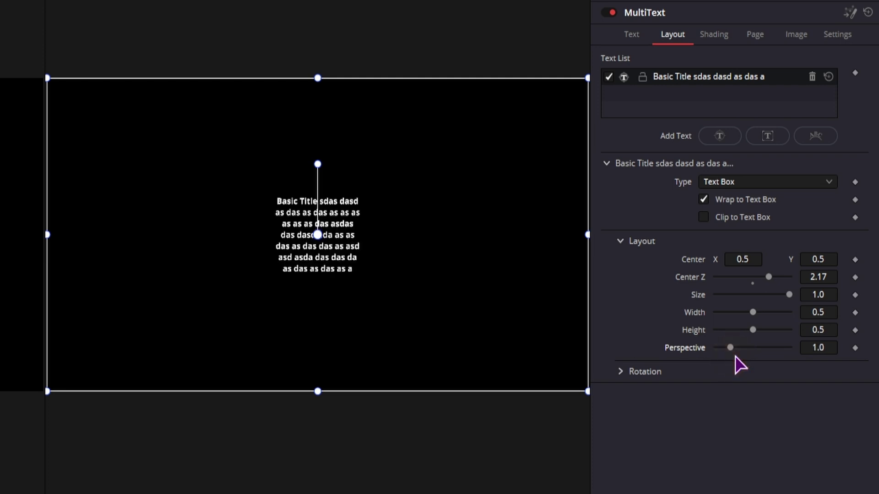
left_click(772, 329)
left_click_drag(730, 348, 763, 341)
left_click(770, 331)
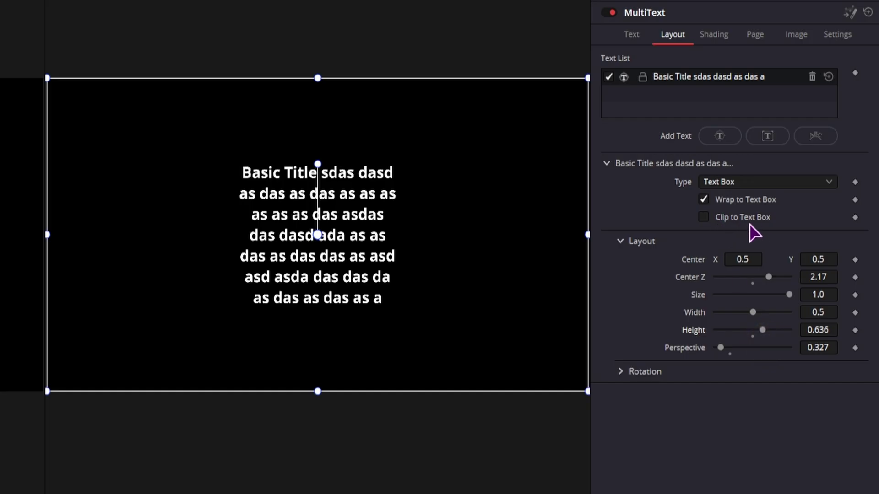
left_click(703, 220)
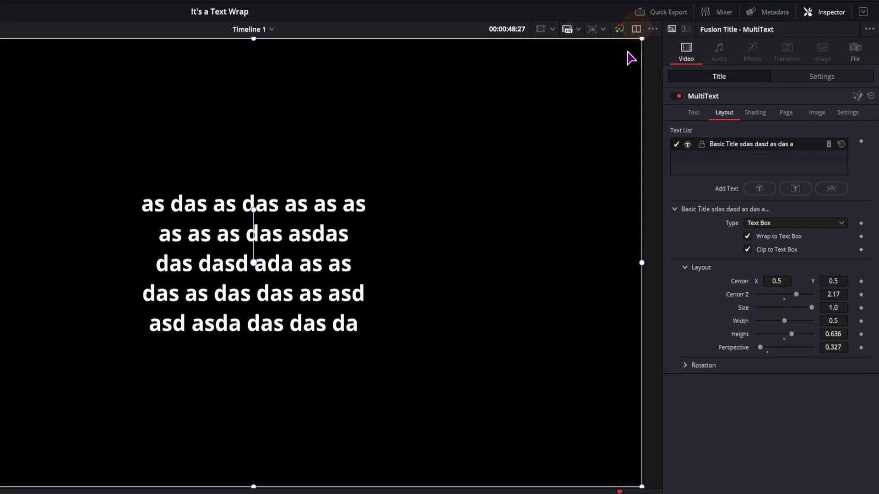
- Try different text Size values, including 2.0, then reset Size to 1.0
left_click_drag(812, 308, 832, 318)
left_click(833, 308)
type("2")
key("Tab")
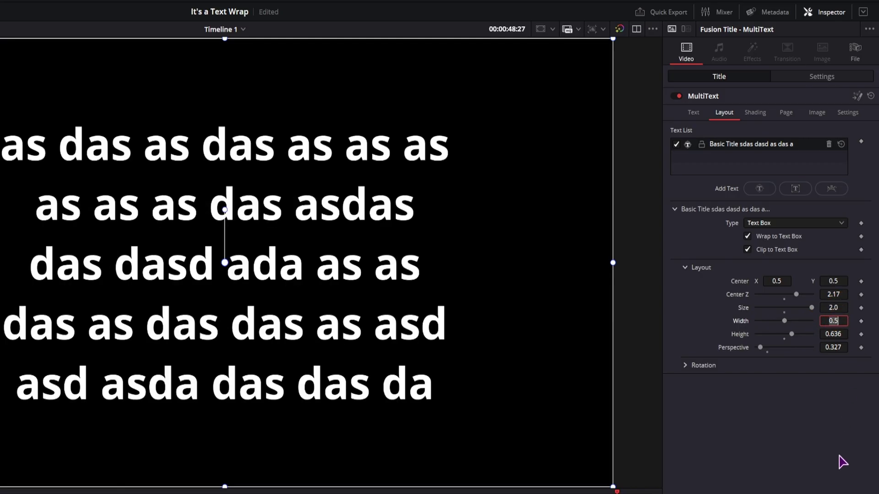
left_click_drag(812, 309, 821, 328)
left_click(788, 321)
double_click(785, 309)
- Append another pasted copy of the title text after the existing words
left_click(698, 114)
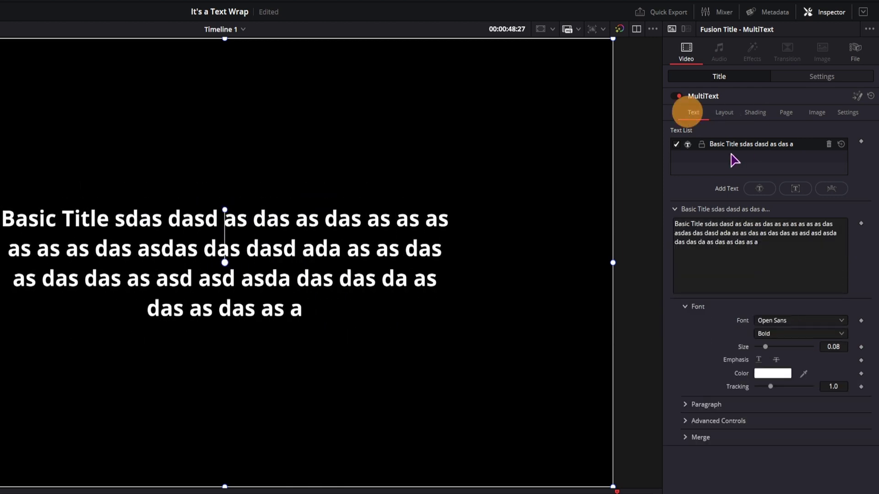
left_click(777, 249)
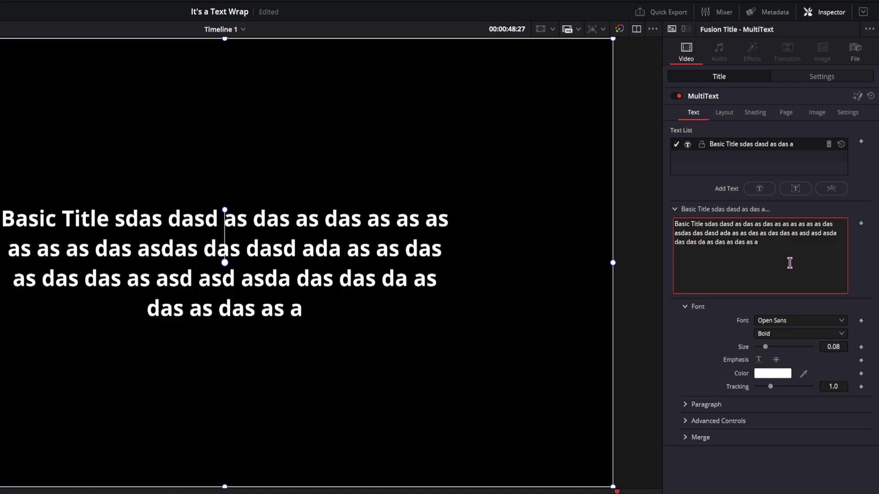
type("Basic Title sdas dasd as das as das as as as as as das asdas das dasd ada as as das as das das as asd asd asda das das da as das as das as a")
key("ctrl+v")
key("ctrl+v")
key("ctrl+v")
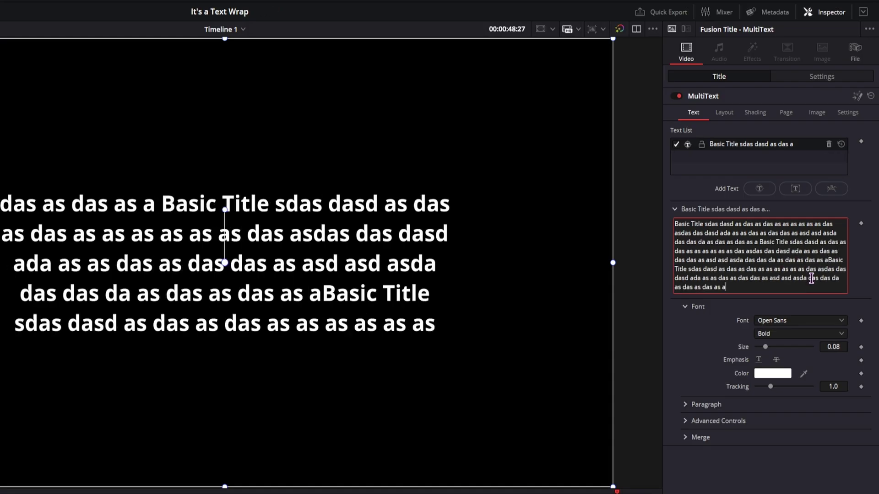
- Keep Clip to Text Box on, set Width 0.813, Height 1.0, raise Perspective, and tilt X rotation
left_click(724, 113)
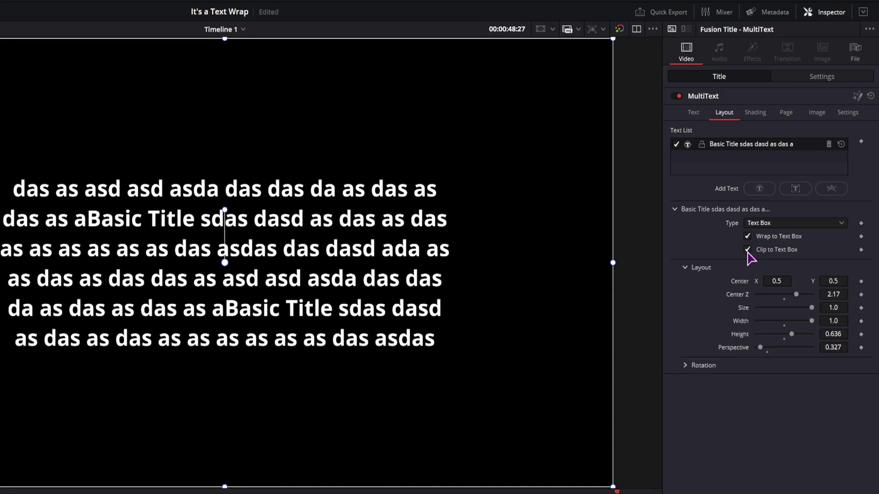
left_click(748, 250)
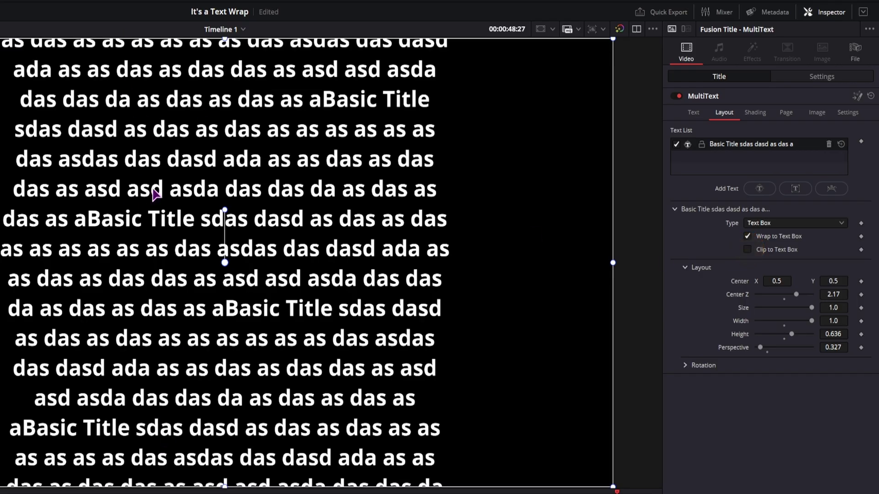
left_click(747, 249)
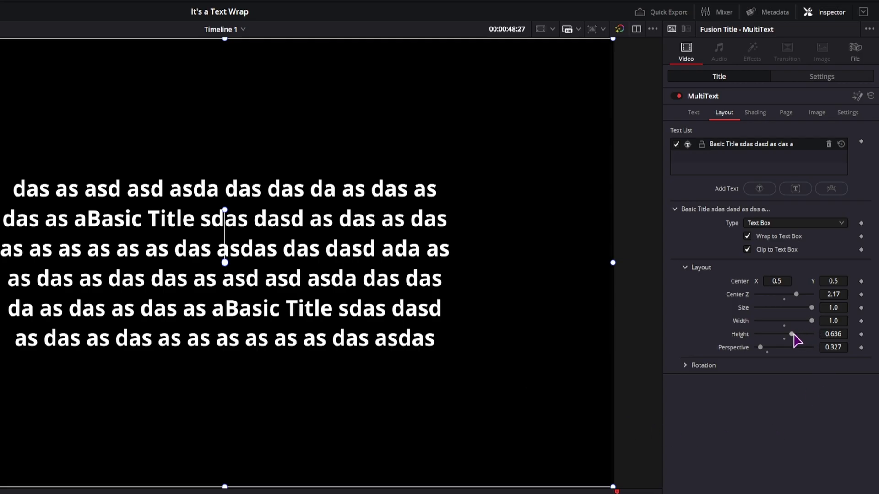
left_click_drag(811, 322, 834, 338)
left_click_drag(760, 347, 775, 353)
left_click(683, 365)
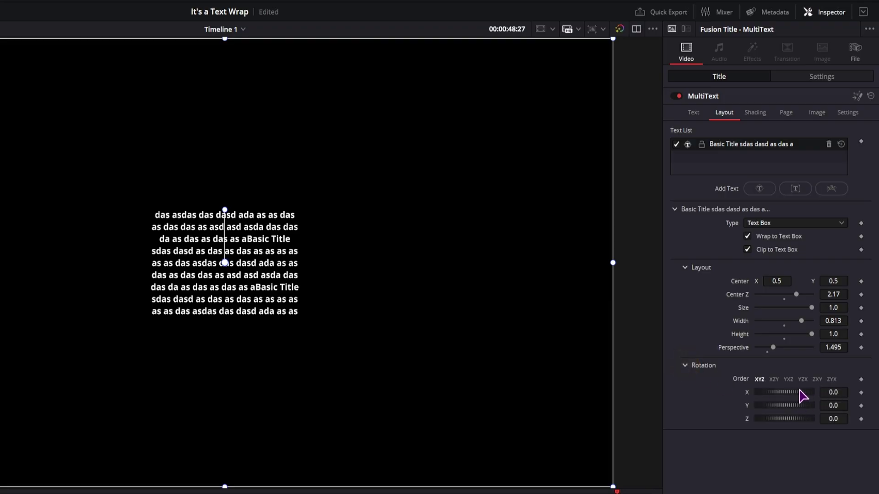
left_click_drag(796, 391, 806, 392)
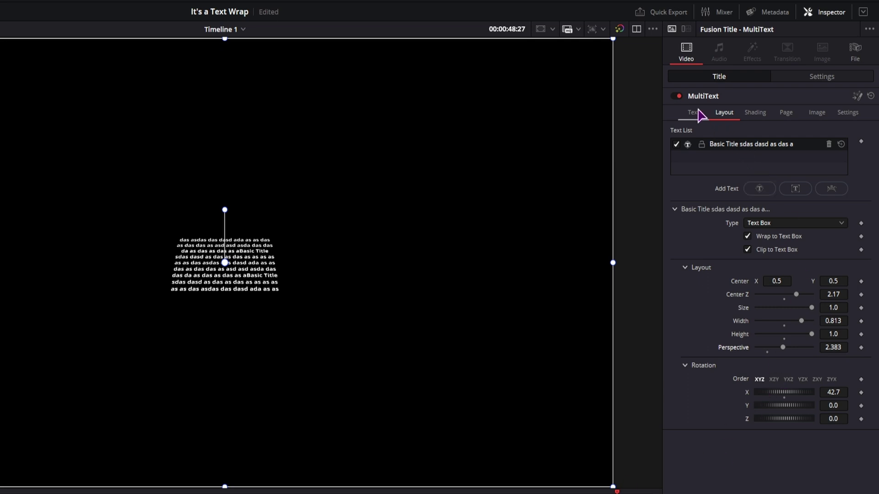
- Scrub Center Y down to -0.996 to lower the wrapped text block
left_click_drag(839, 284, 860, 282)
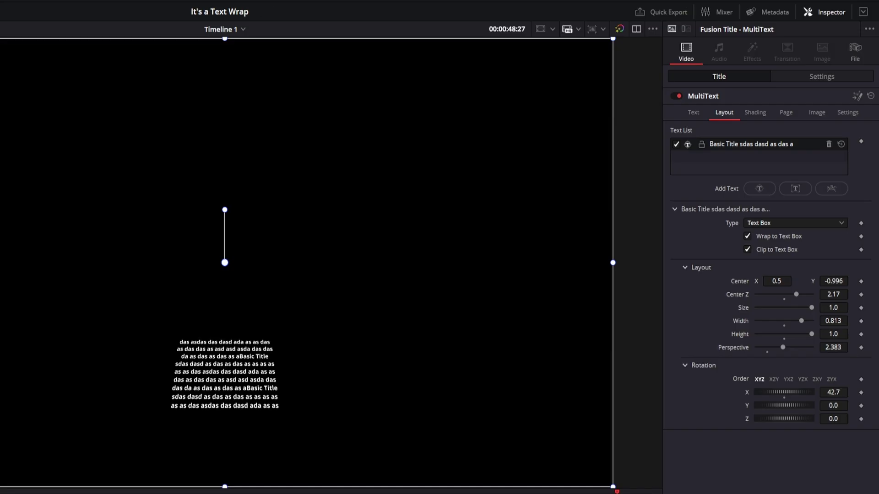
- Enable a red 0.02 outline on the text and raise its font Size to 0.215
left_click(755, 112)
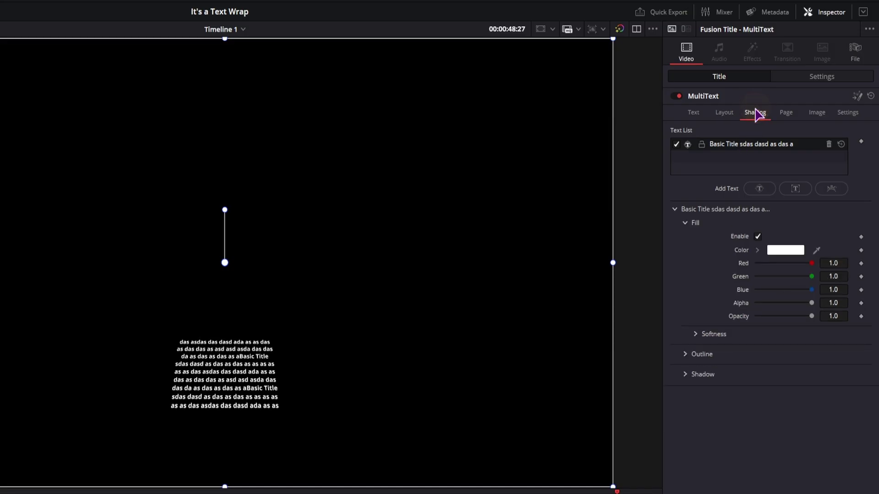
left_click(684, 355)
left_click(758, 368)
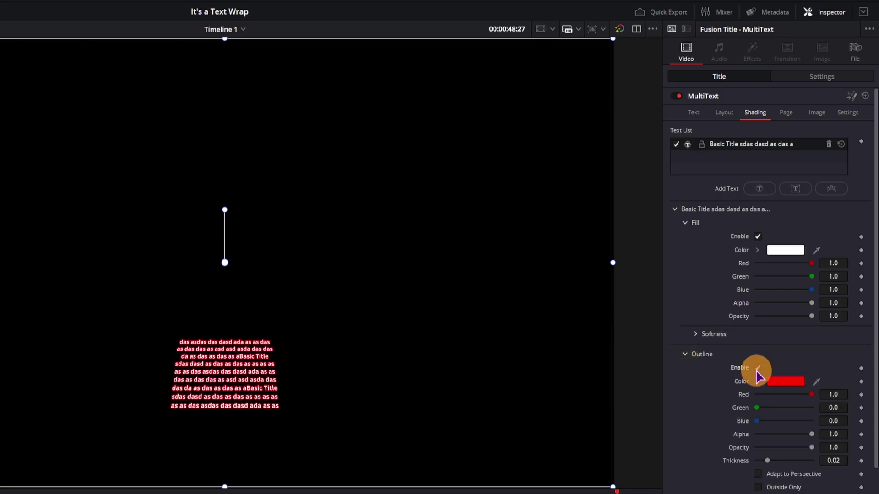
scroll(700, 410, "down", 1)
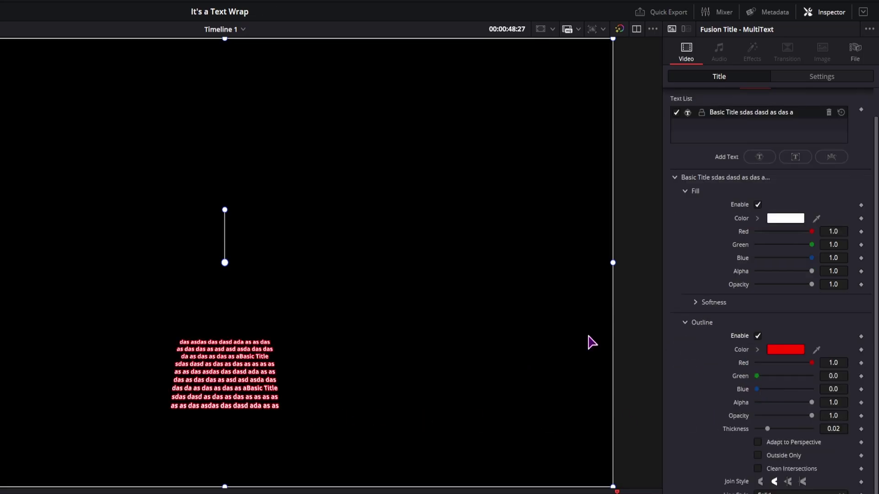
scroll(712, 95, "up", 1)
left_click(689, 112)
left_click_drag(768, 351, 780, 347)
- Set full Justification on the paragraph and reduce Line Spacing from 0.71 to 0.636
left_click(705, 405)
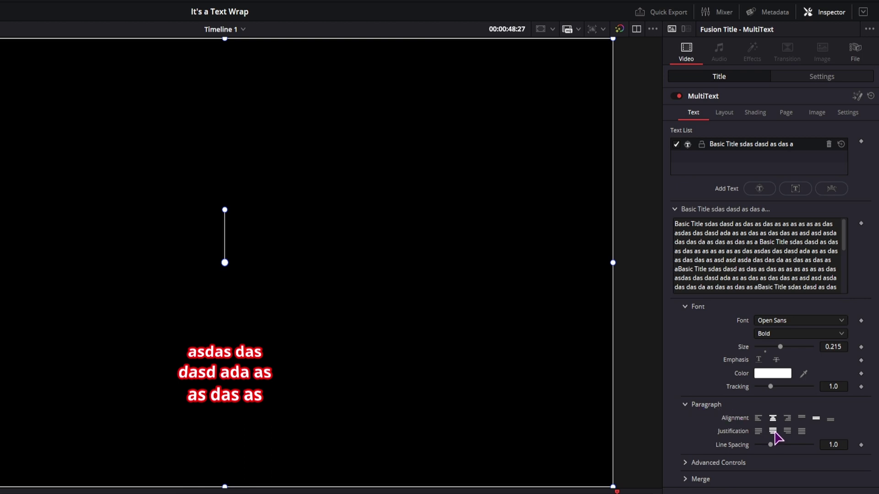
left_click(801, 431)
left_click_drag(771, 445, 765, 448)
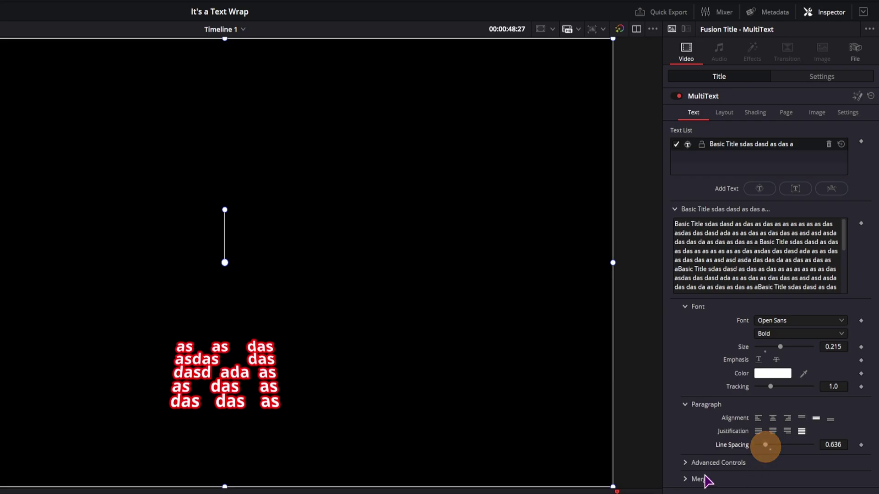
scroll(719, 435, "down", 2)
left_click(742, 387)
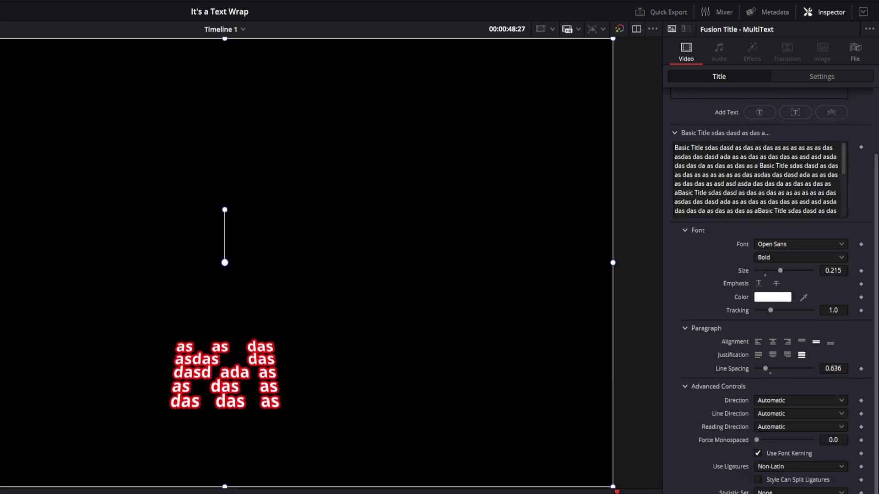
scroll(707, 425, "down", 3)
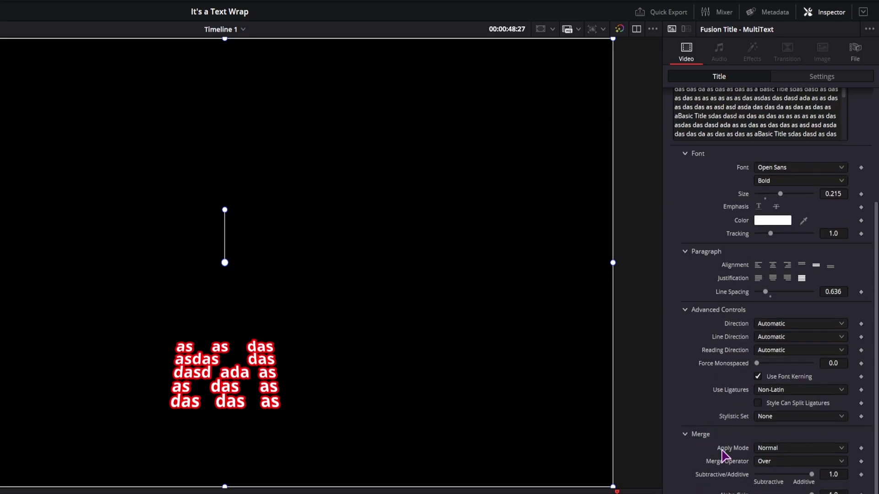
scroll(714, 477, "up", 6)
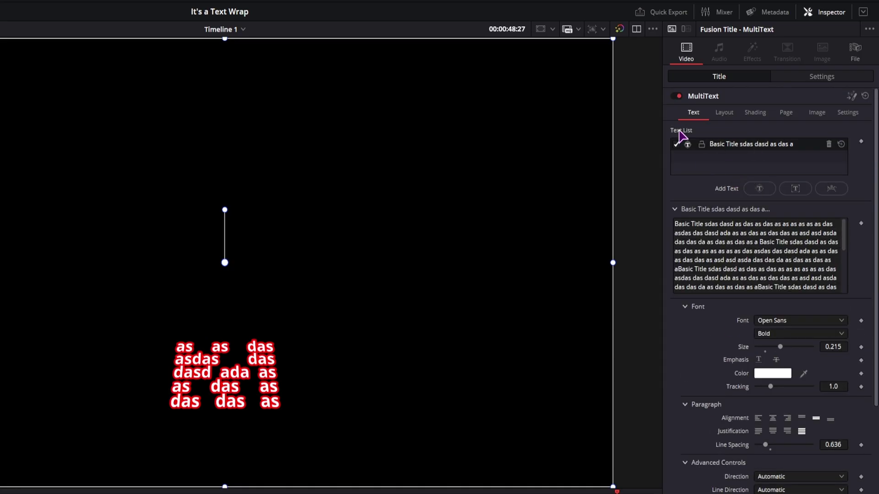
- Reset Perspective to 1.0 and scrub Center Y up to 0.41
left_click(725, 113)
left_click_drag(756, 347, 797, 349)
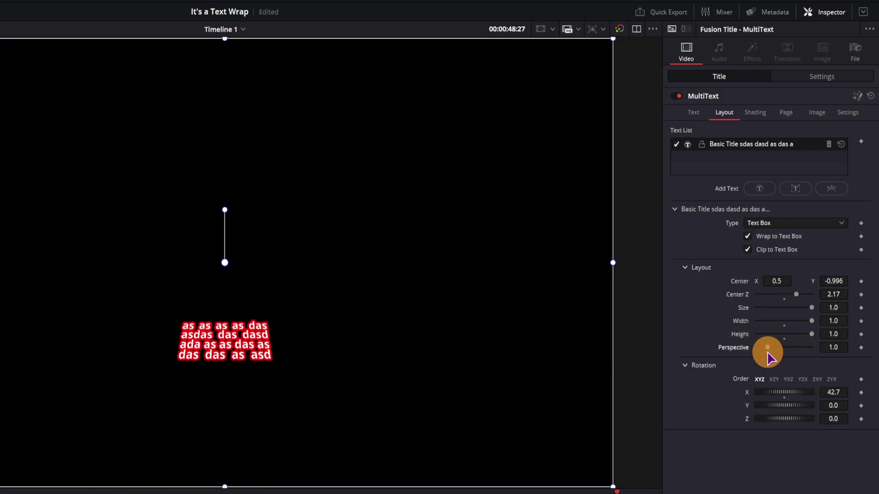
double_click(769, 351)
left_click_drag(830, 281, 863, 288)
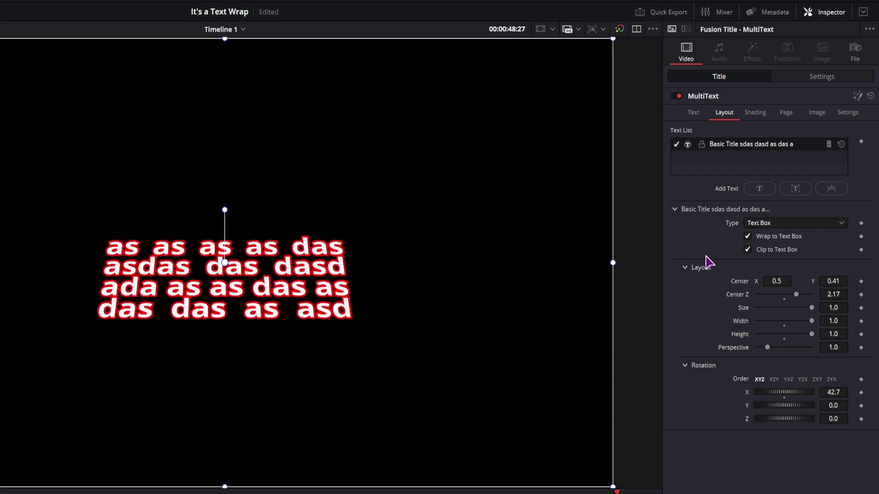
- Add a circle-layout text layer holding the pasted title wording, trimmed to one line
left_click(831, 191)
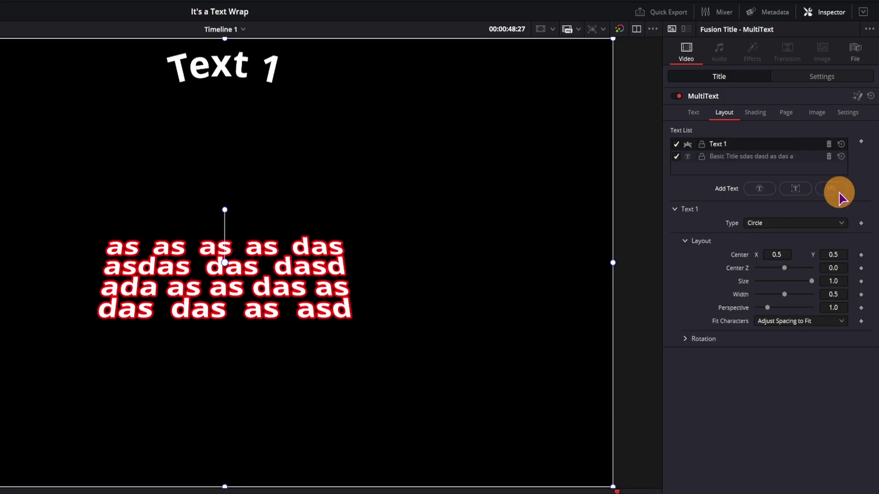
key("ctrl+v")
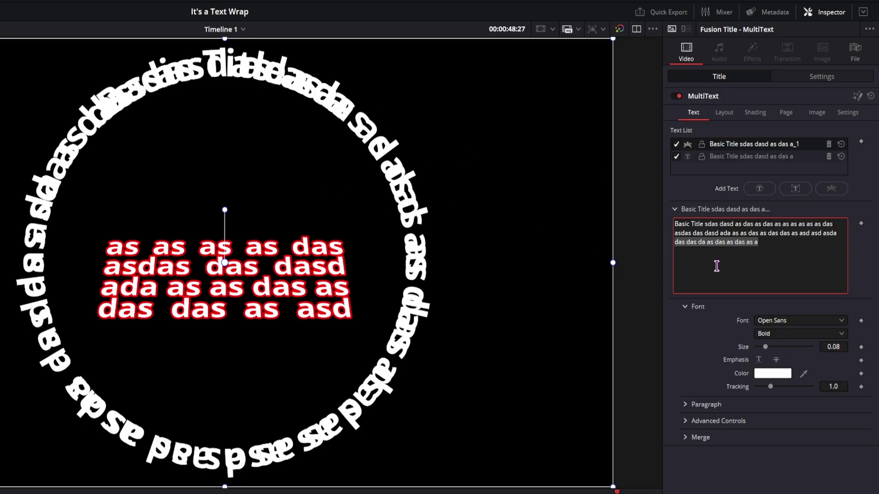
key("BackSpace")
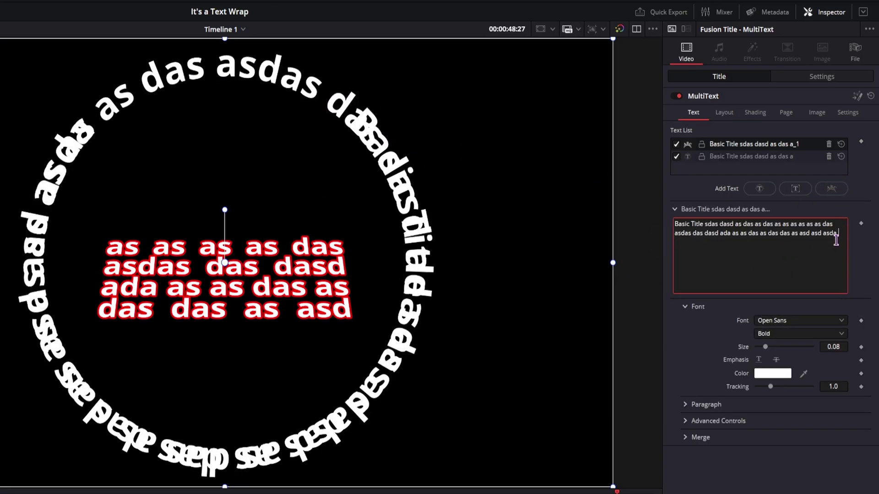
left_click_drag(843, 233, 660, 229)
key("BackSpace")
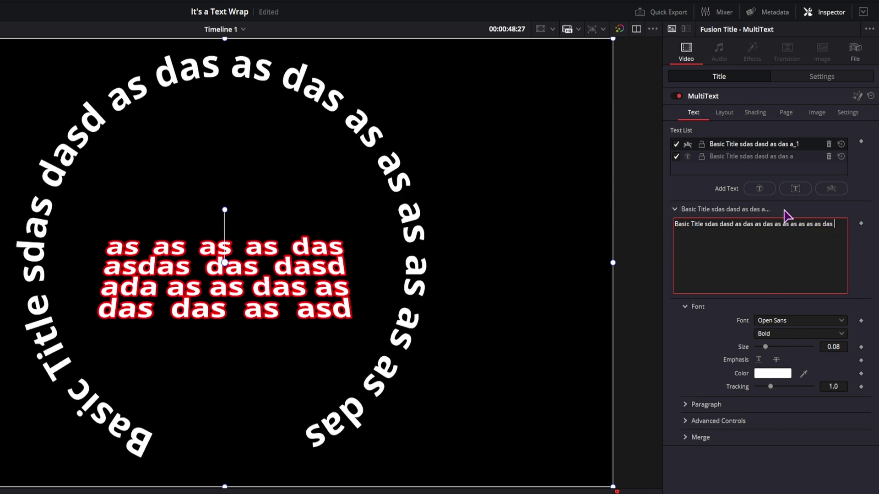
- Tint the page background green (Red 0.189, Green 0.362)
left_click(786, 113)
left_click_drag(746, 156, 785, 181)
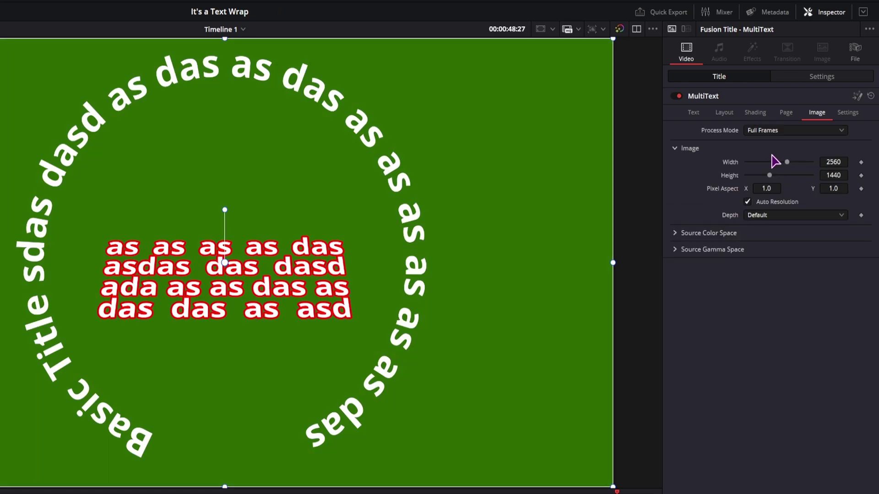
- Disable Auto Resolution, narrow the image width, uncheck Clip to Text Box, and set Center Y to 0.328
left_click(748, 202)
left_click_drag(784, 164, 781, 174)
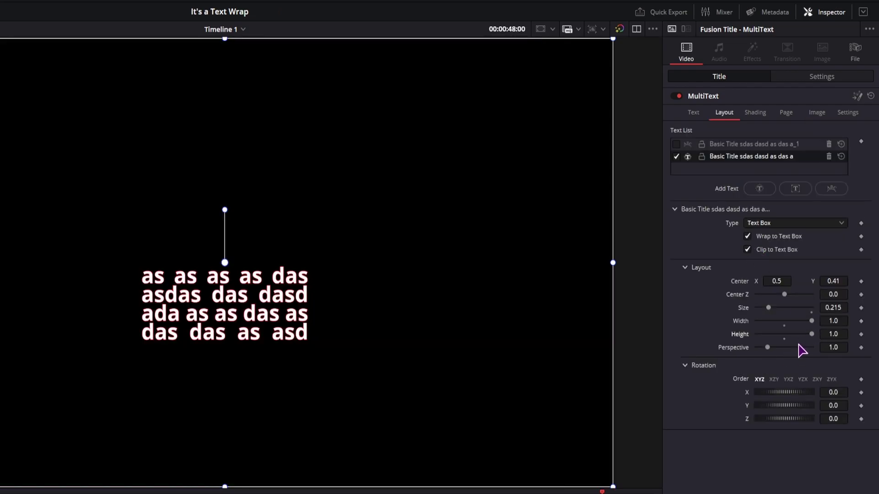
left_click(748, 251)
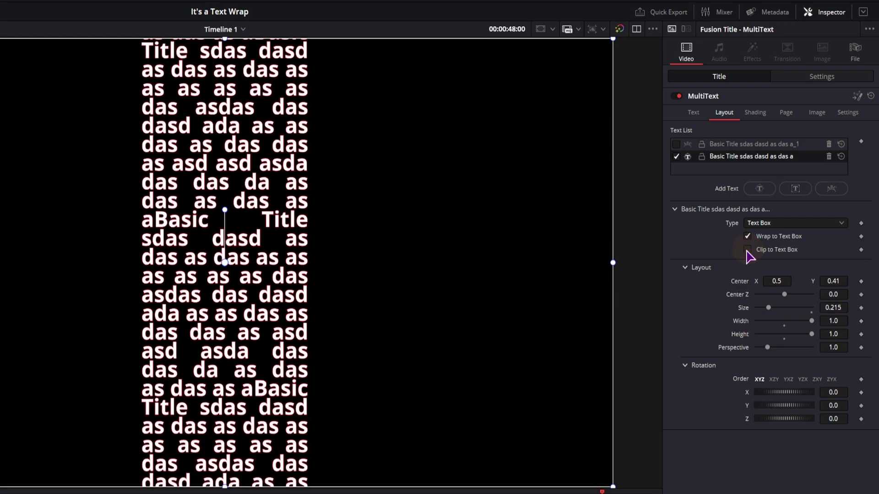
left_click_drag(841, 279, 147, 416)
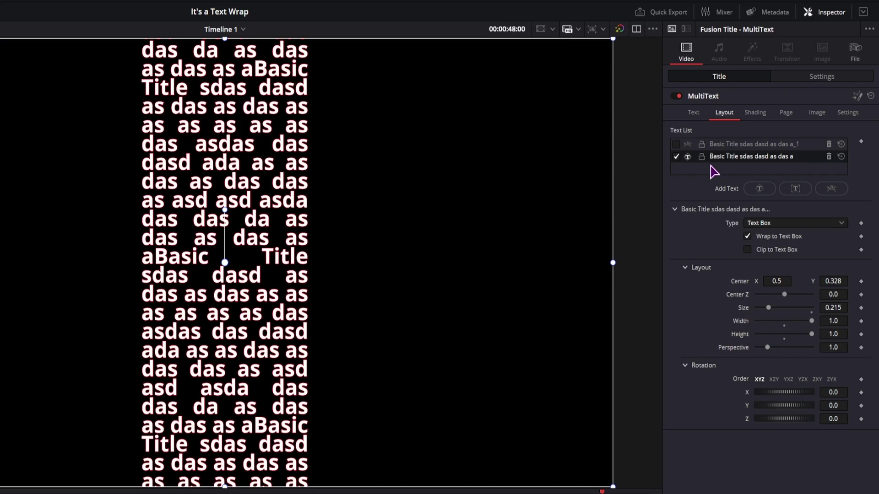
- Show the Text settings for the MultiText title and return to the top of them
left_click(694, 119)
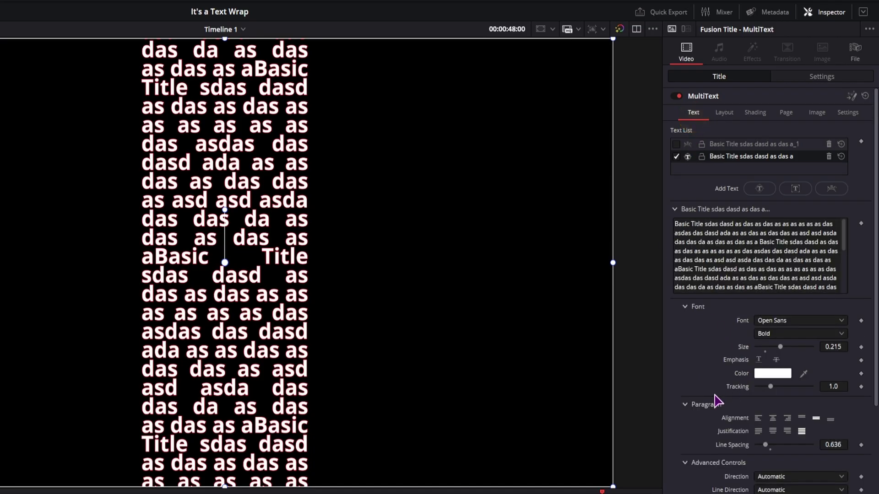
scroll(728, 383, "down", 5)
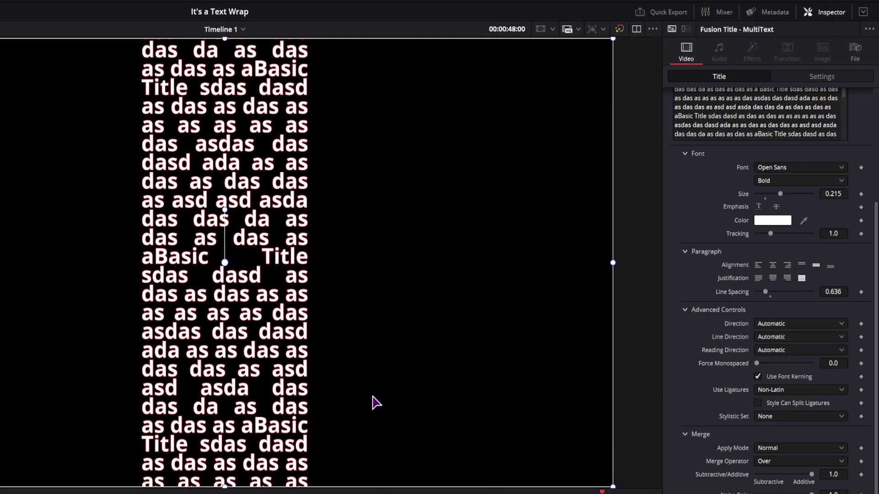
left_click(399, 403)
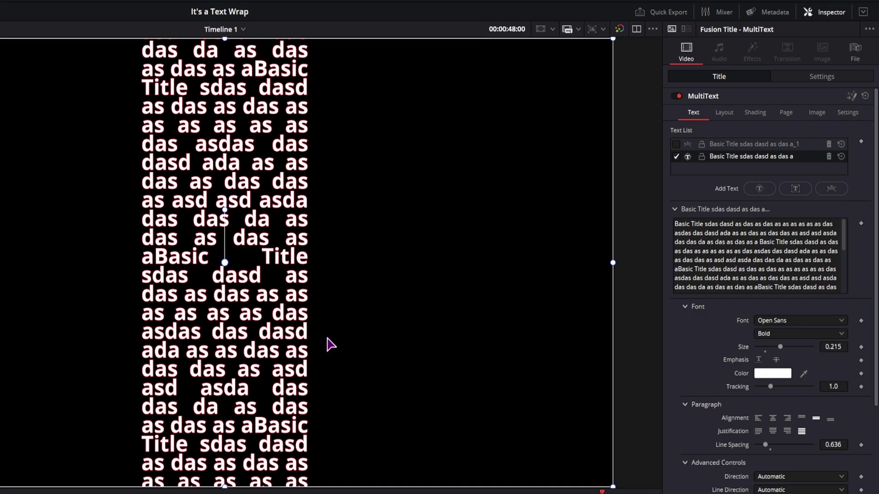
- Set the Layout Width to 2, re-enter the width value, and nudge the text upward with Center Y
left_click(724, 112)
left_click(833, 321)
type("2")
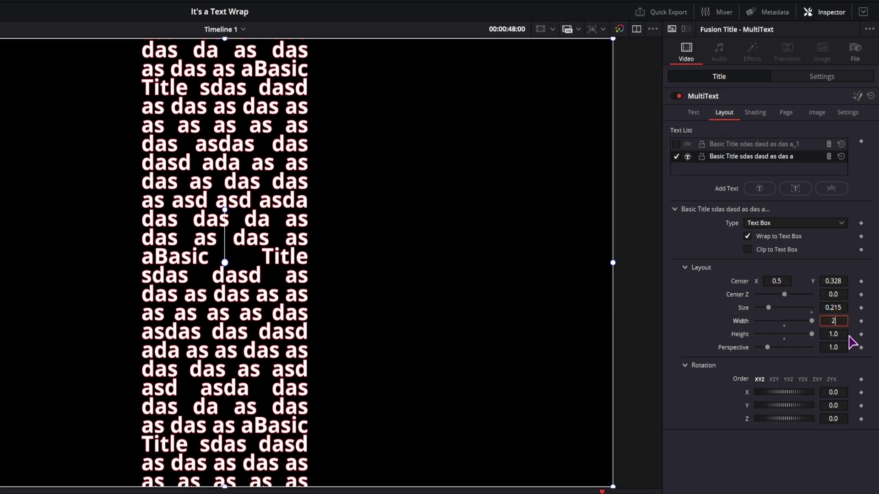
key("Tab")
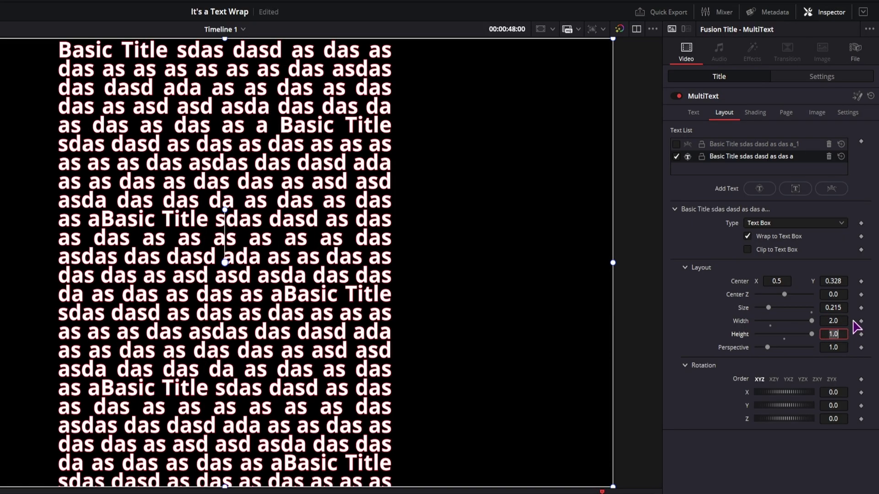
left_click(835, 322)
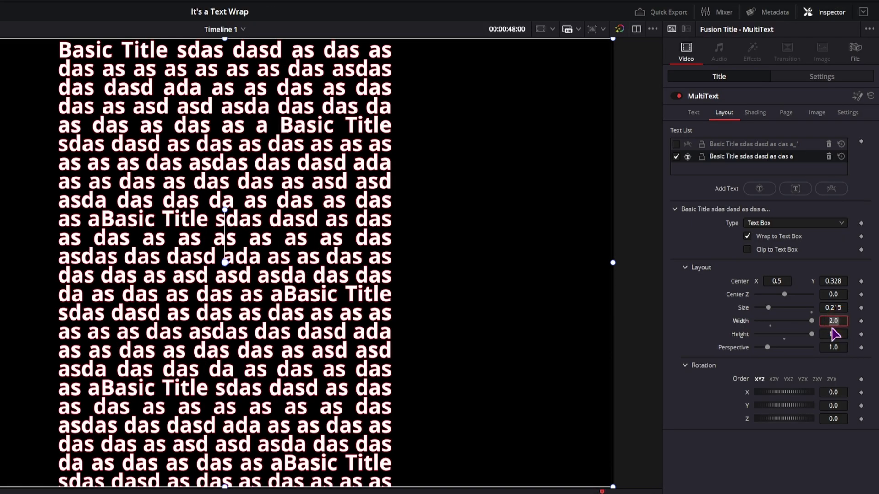
type("4")
key("Return")
left_click_drag(834, 282, 480, 298)
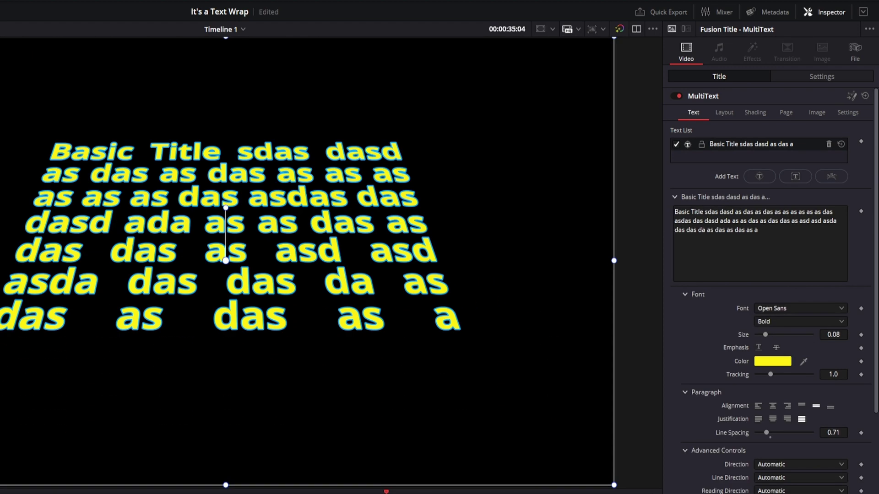